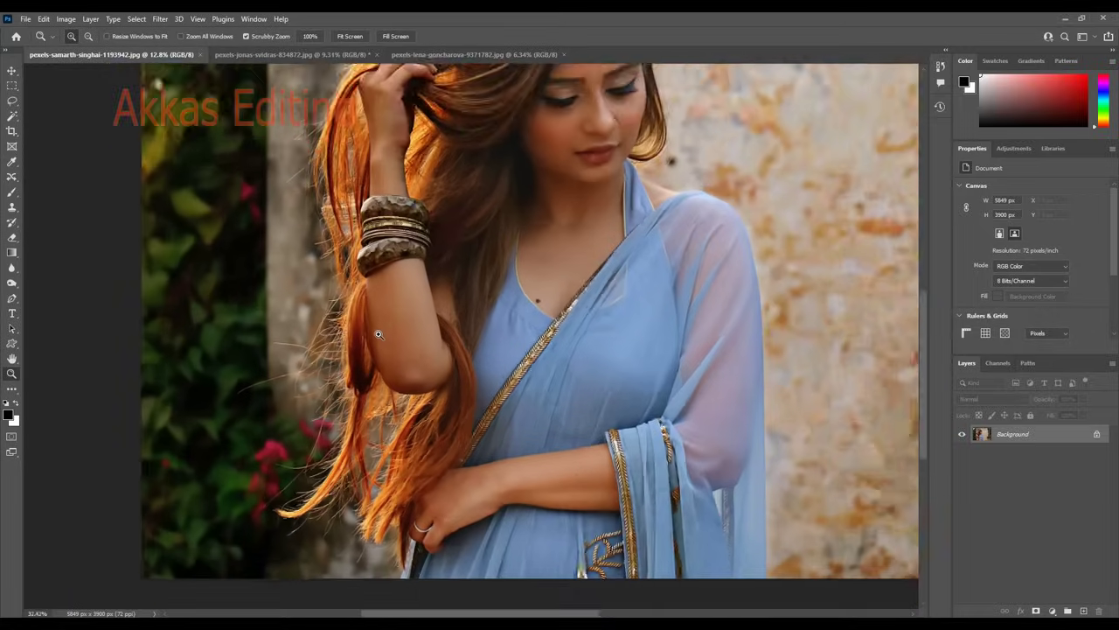
drag(330, 420, 410, 286)
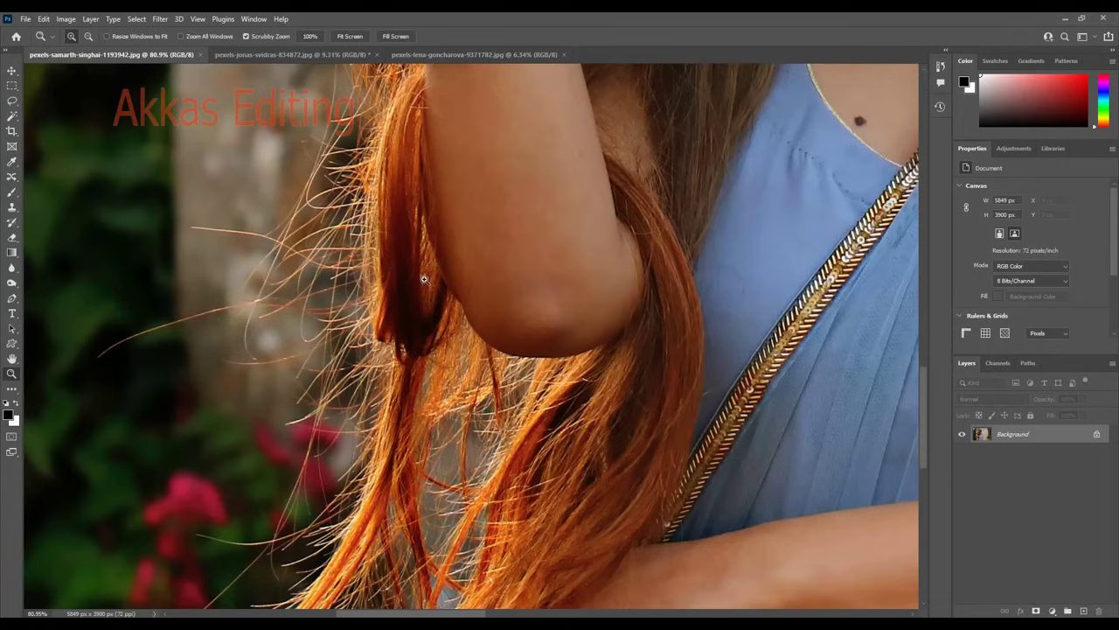
click(301, 55)
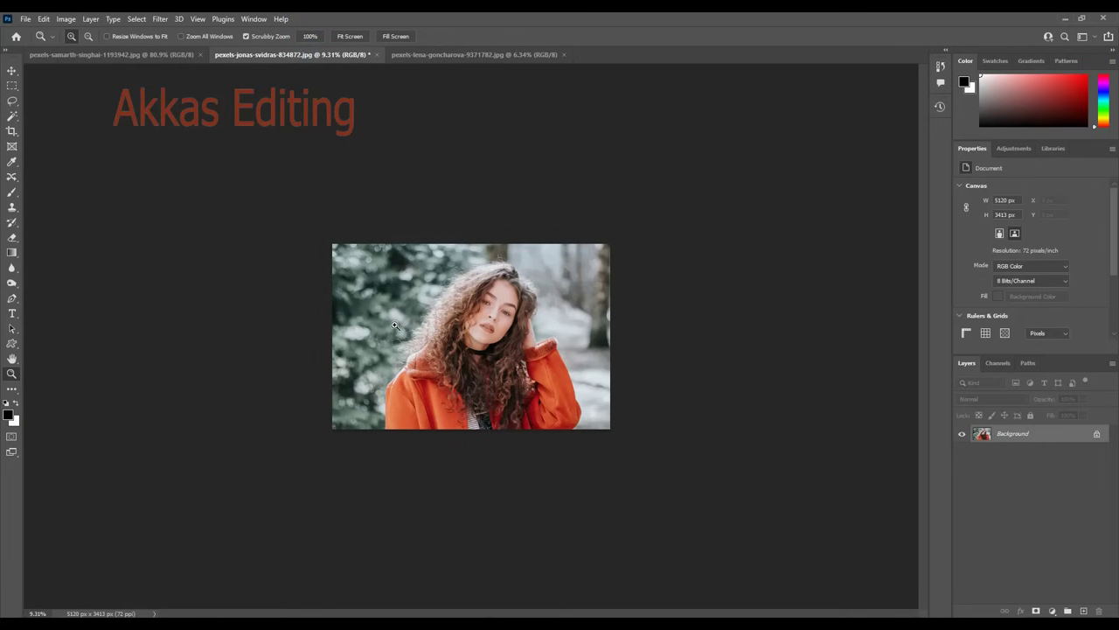
drag(396, 327, 455, 292)
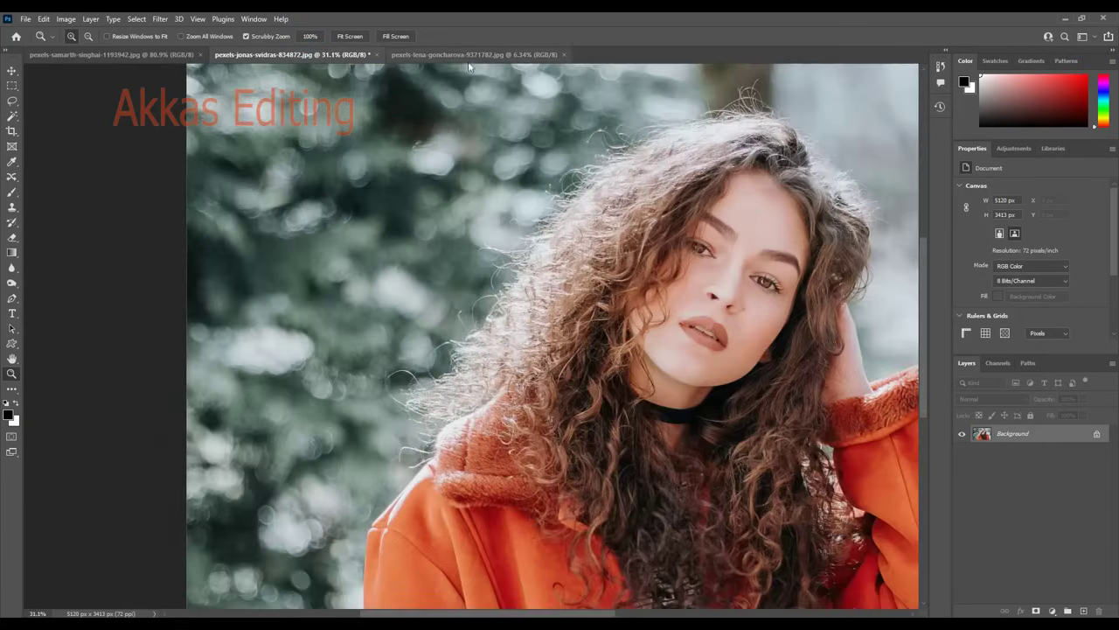
click(475, 55)
drag(445, 323, 520, 224)
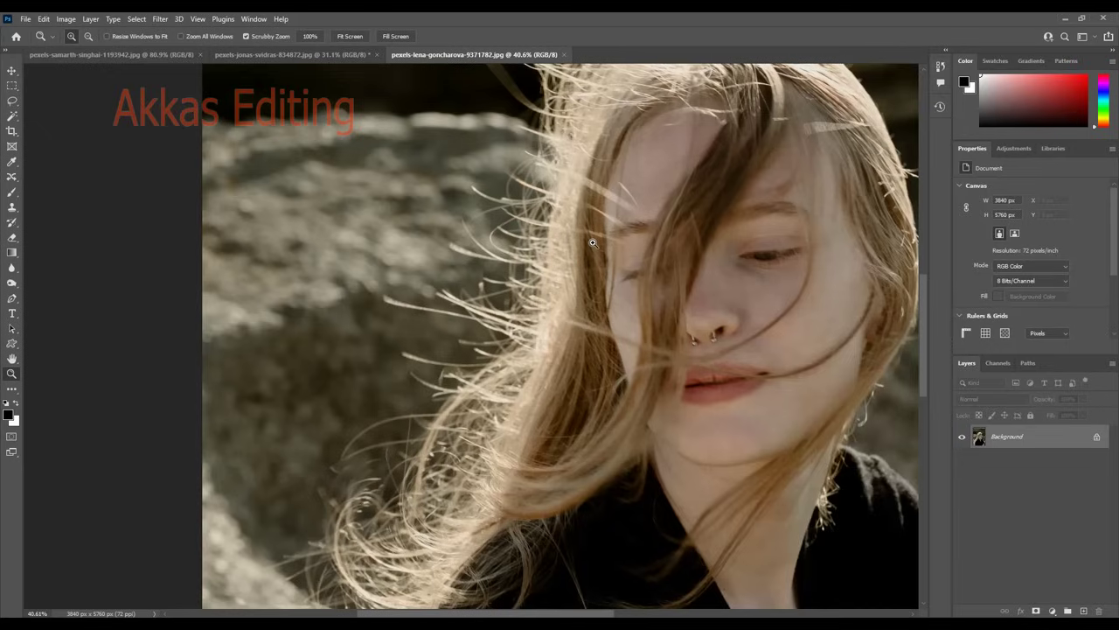
- Revisit the other photo tabs, then zoom out to show the whole lena-goncharova photo
alt+click(593, 243)
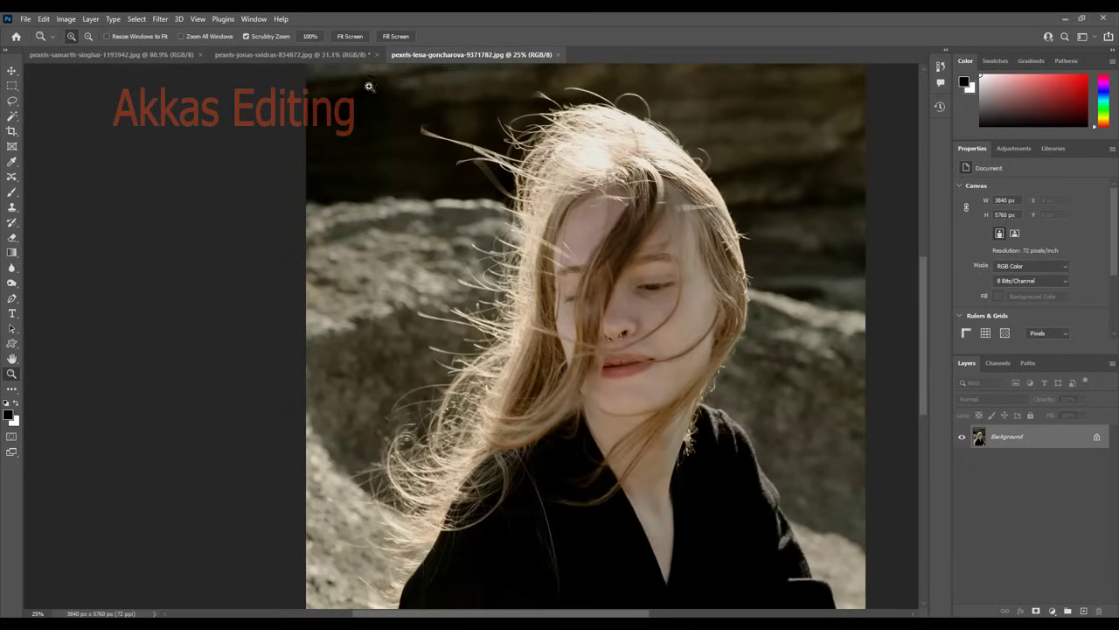
click(324, 53)
click(171, 56)
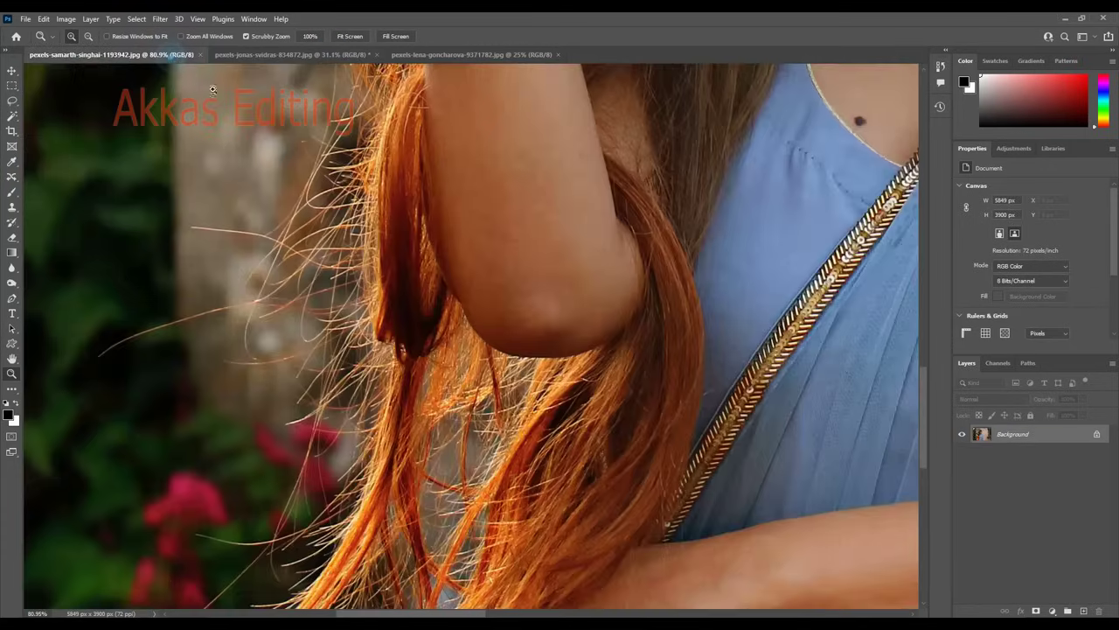
click(447, 56)
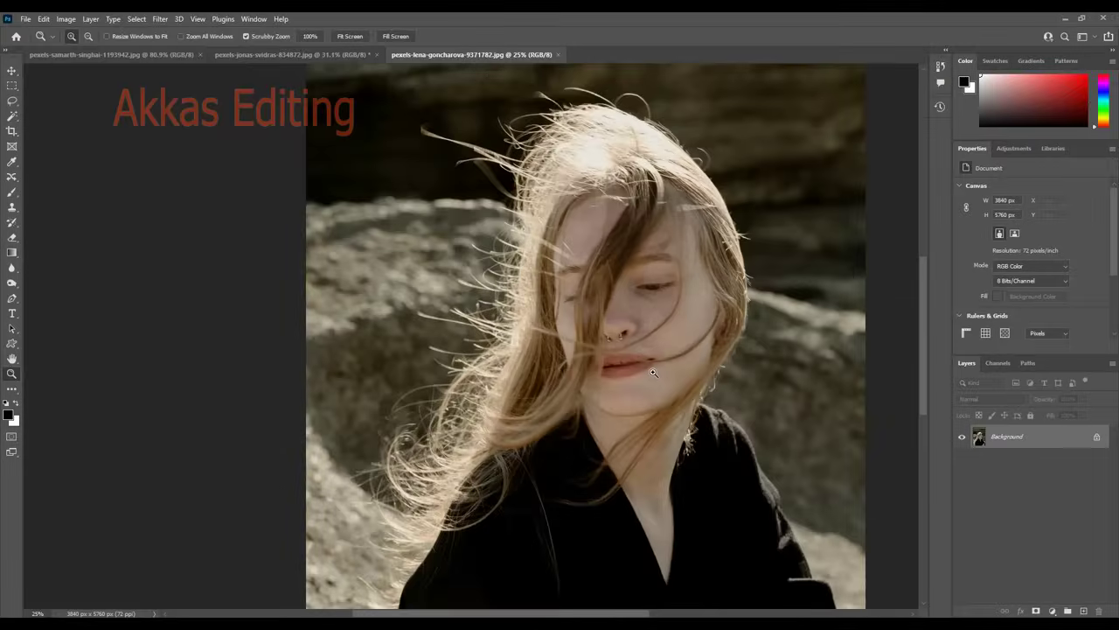
key(ctrl+minus)
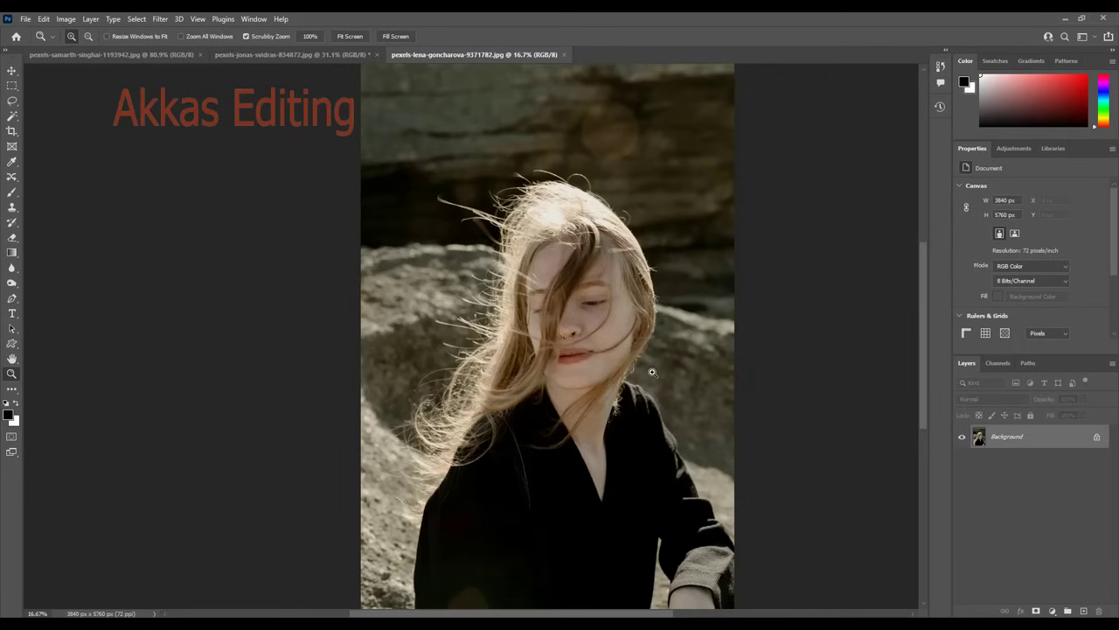
key(ctrl+minus)
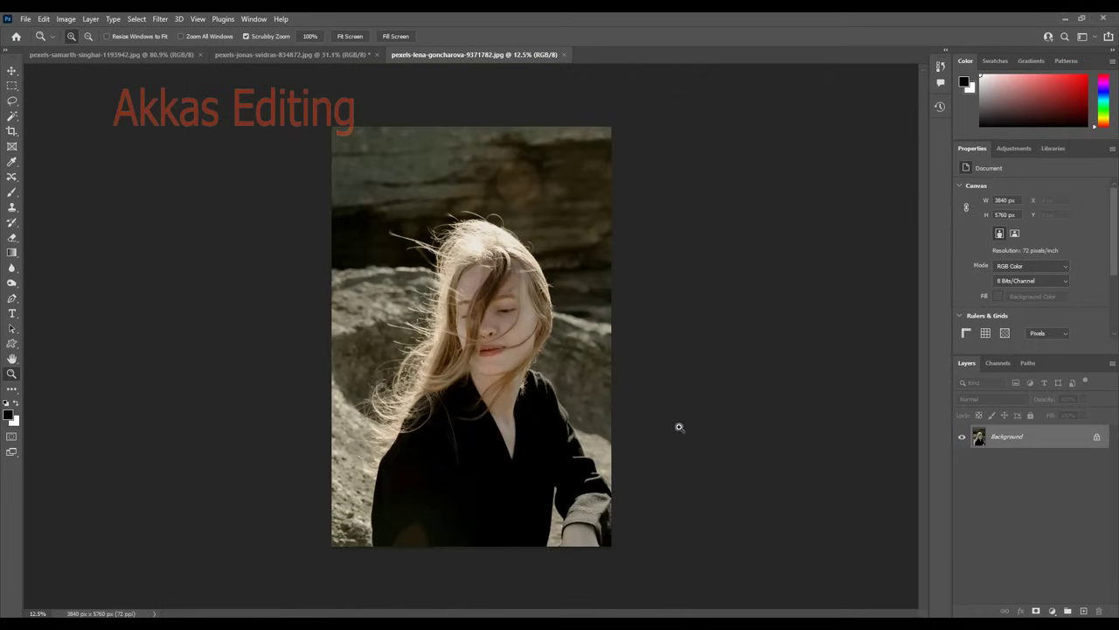
- Drag pexels-alexandr-podvalny from Downloads onto the girl's canvas as a new layer
key(super+e)
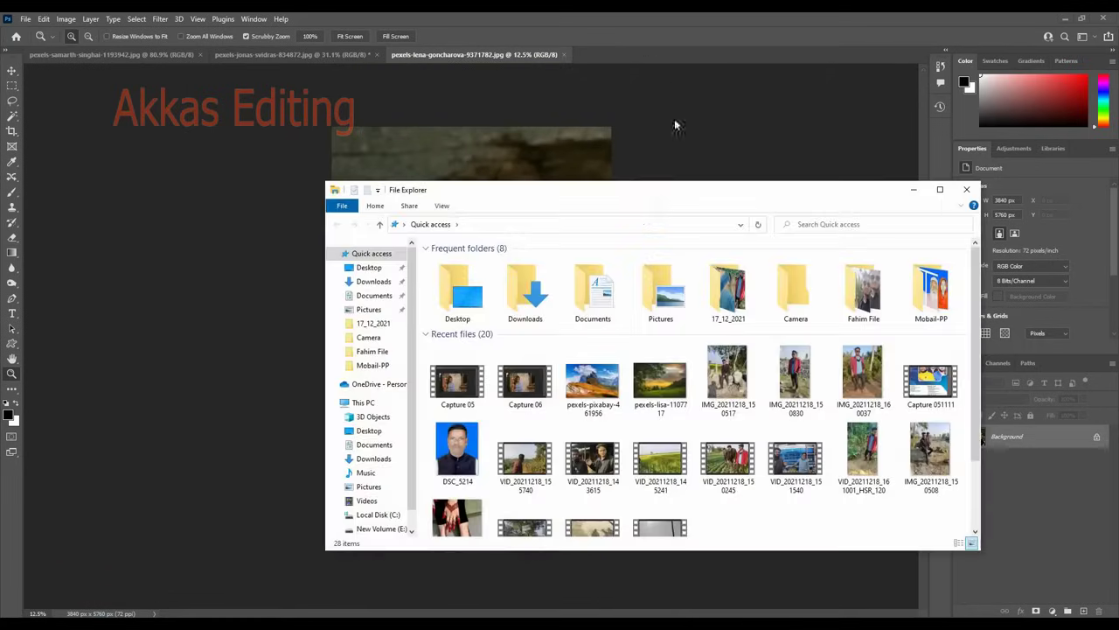
click(456, 298)
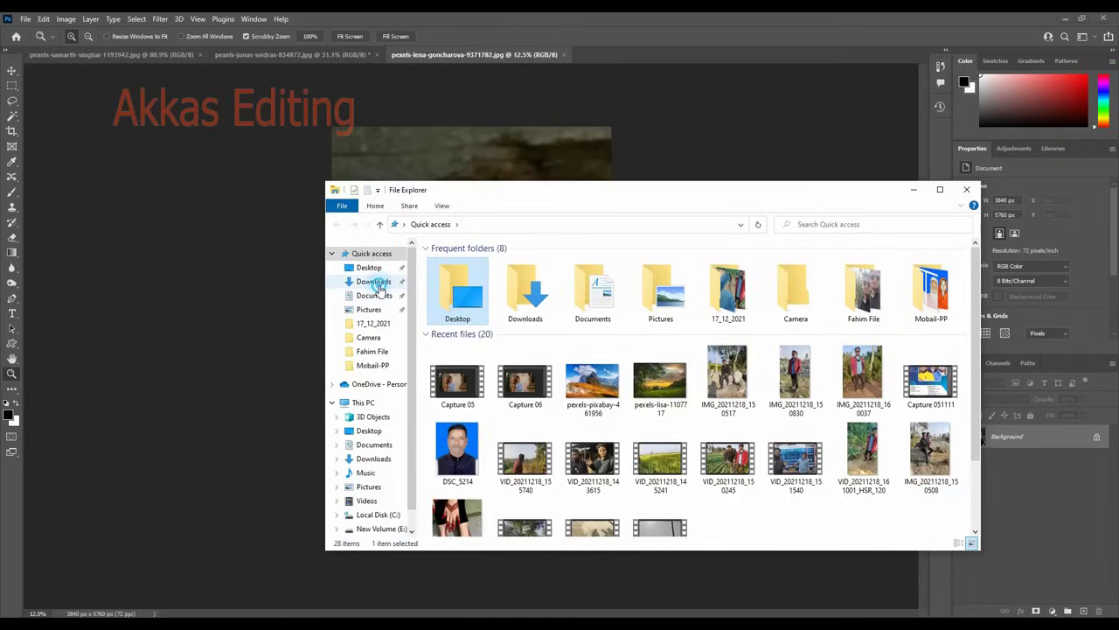
click(373, 281)
drag(728, 288, 253, 346)
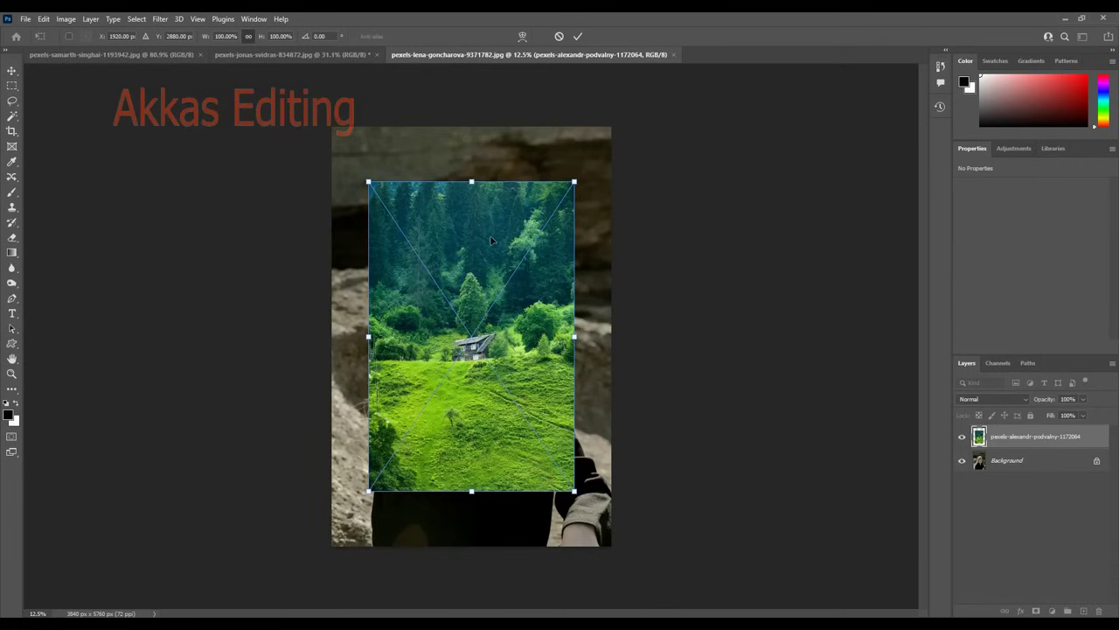
- Enlarge and position the forest valley image to cover the whole canvas, then commit it
mouse_move(479, 234)
mouse_down()
mouse_move(472, 227)
mouse_move(479, 265)
mouse_move(442, 176)
mouse_up()
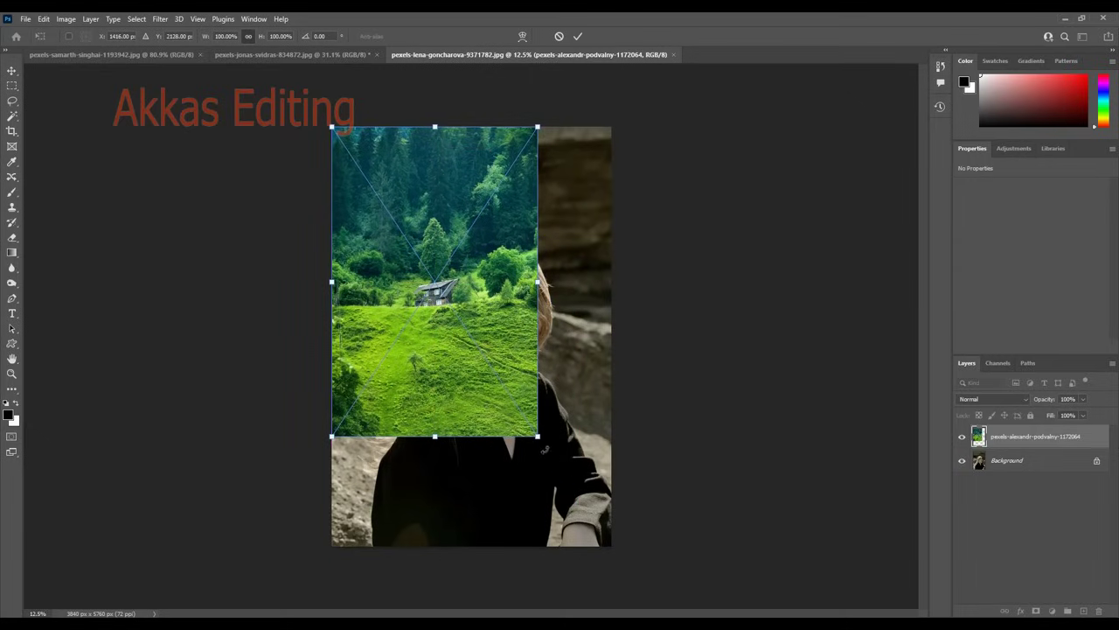
drag(537, 436, 646, 540)
drag(533, 459, 532, 450)
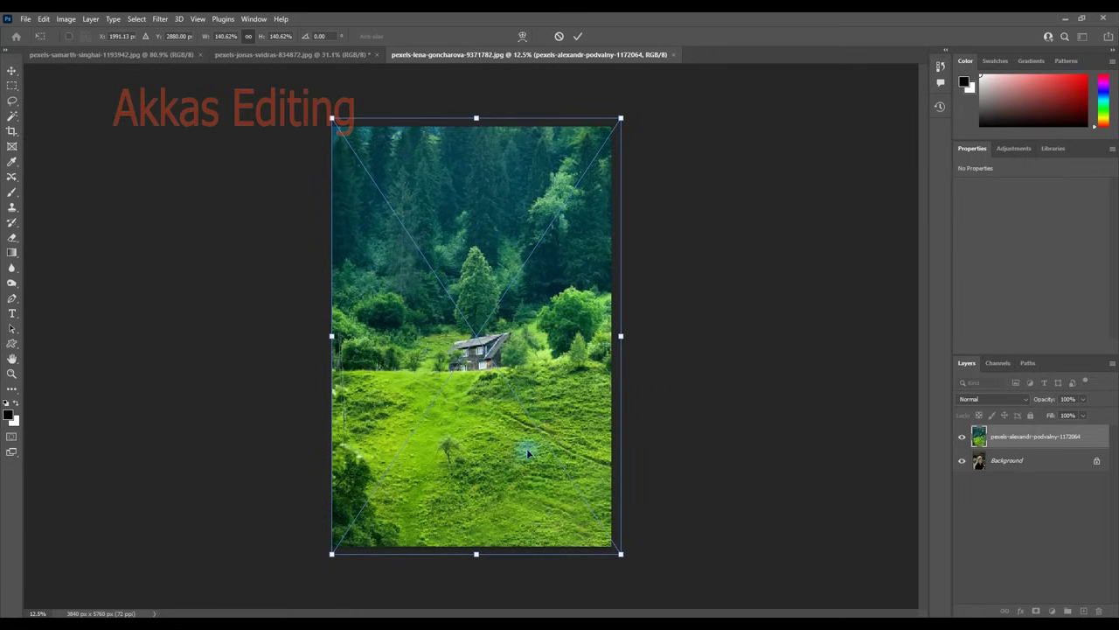
key(Return)
key(z)
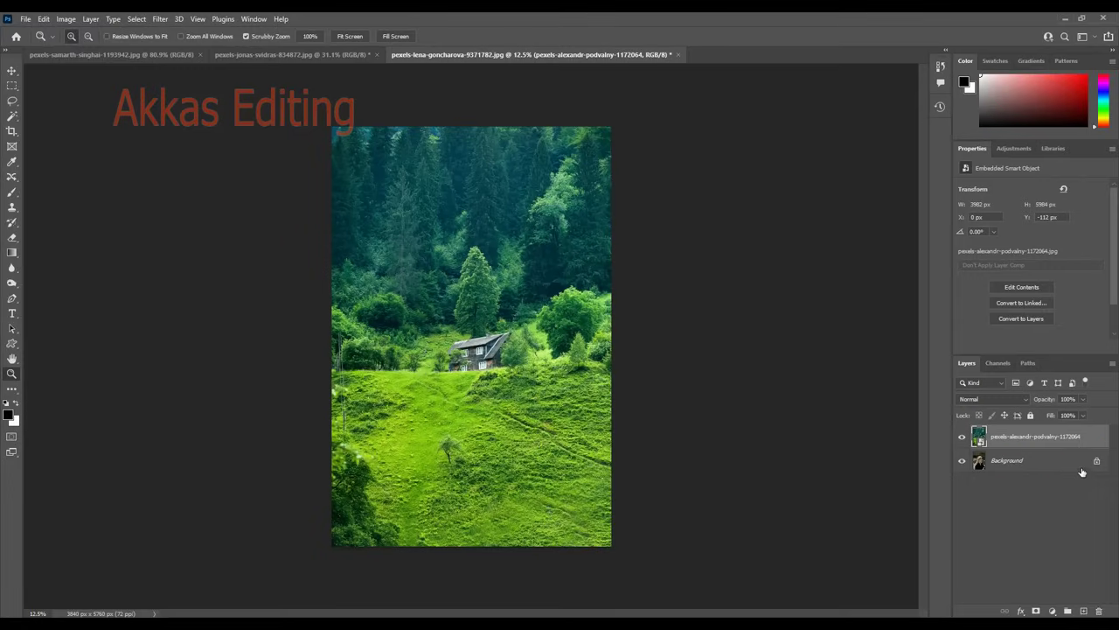
- Unlock the Background as Layer 0 and move it above the pexels-alexandr-podvalny layer
double_click(1093, 460)
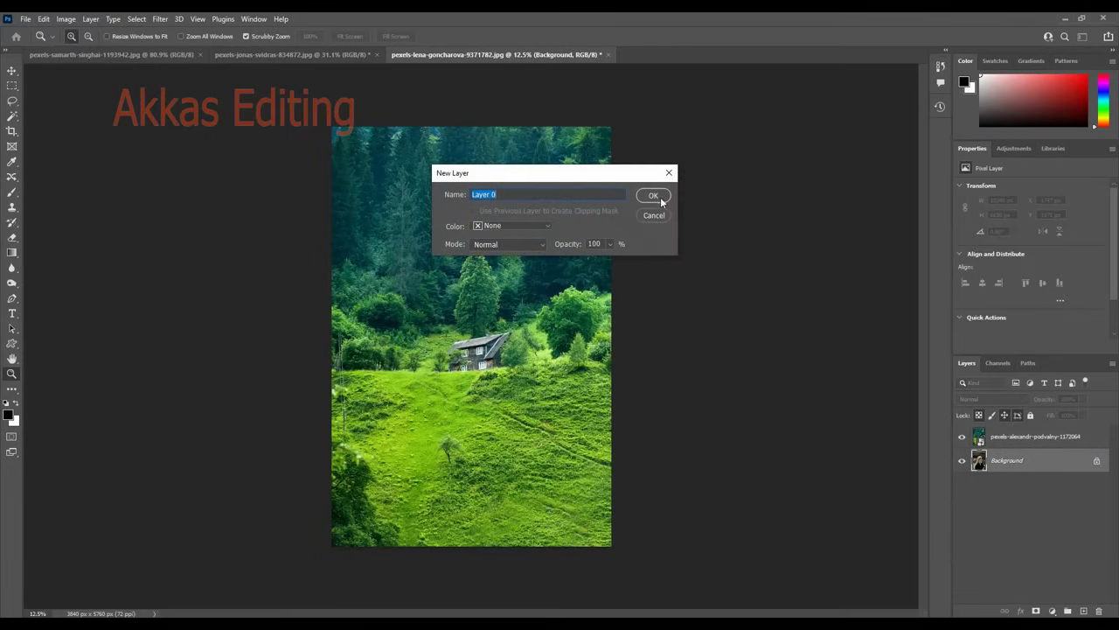
click(653, 195)
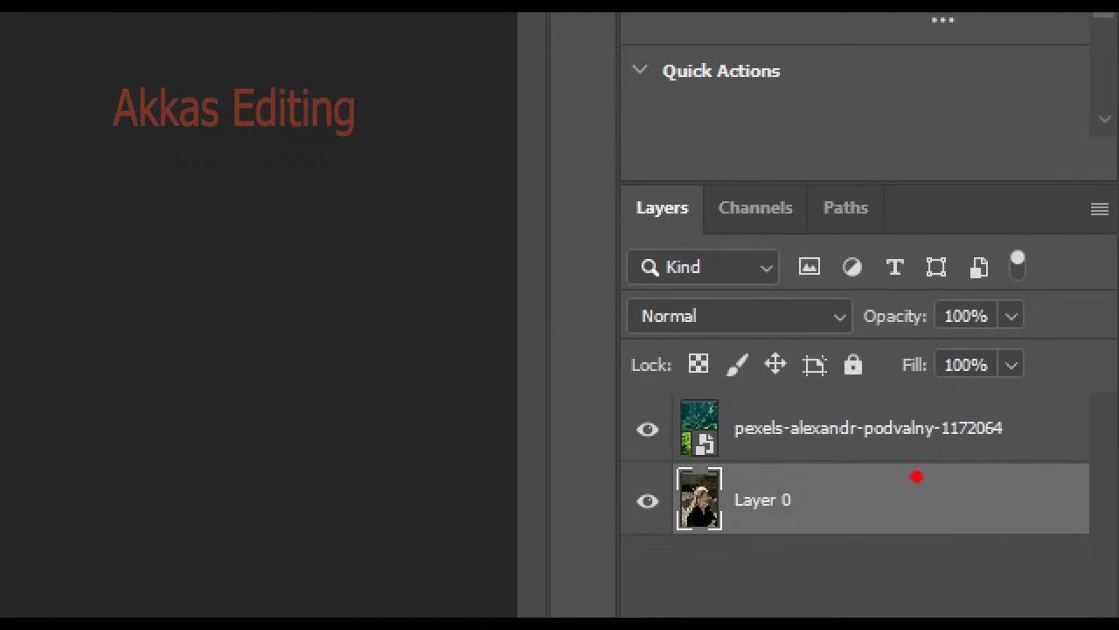
drag(759, 427, 885, 428)
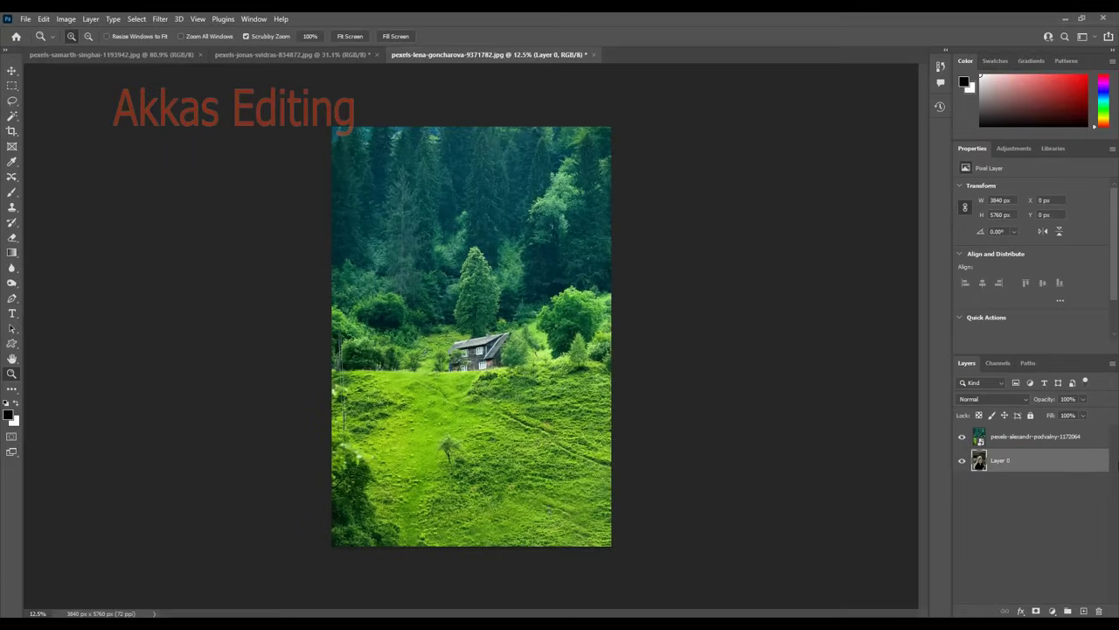
drag(1065, 467, 1065, 439)
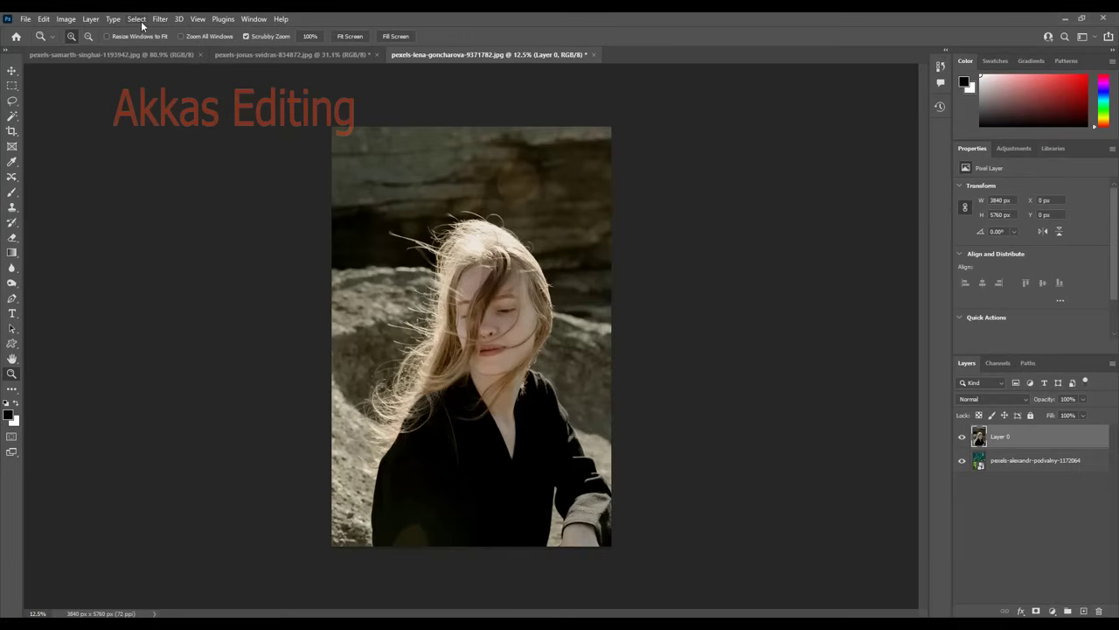
- Open Select and Mask for Layer 0 from the Select menu
click(137, 19)
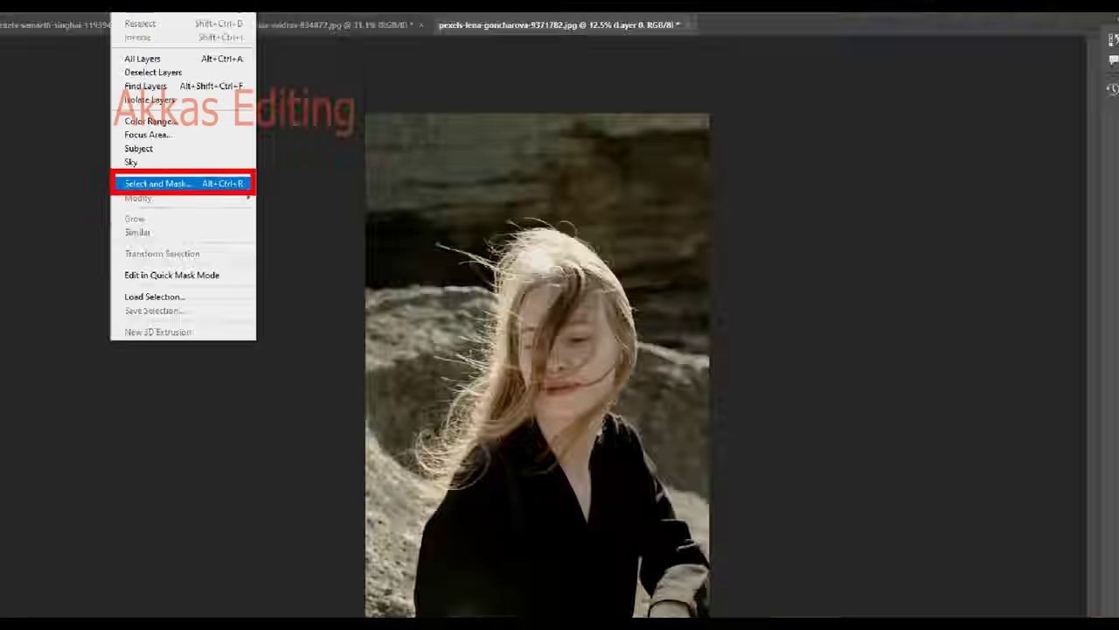
click(202, 181)
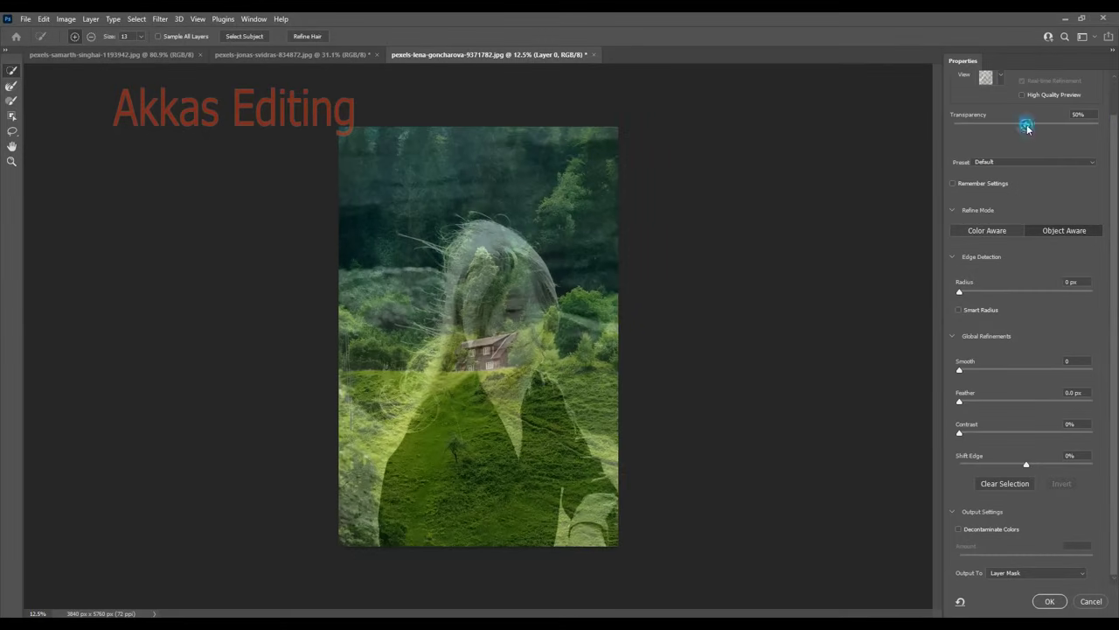
- Adjust the preview transparency, then switch the Select and Mask view to Overlay
drag(1027, 125, 1110, 135)
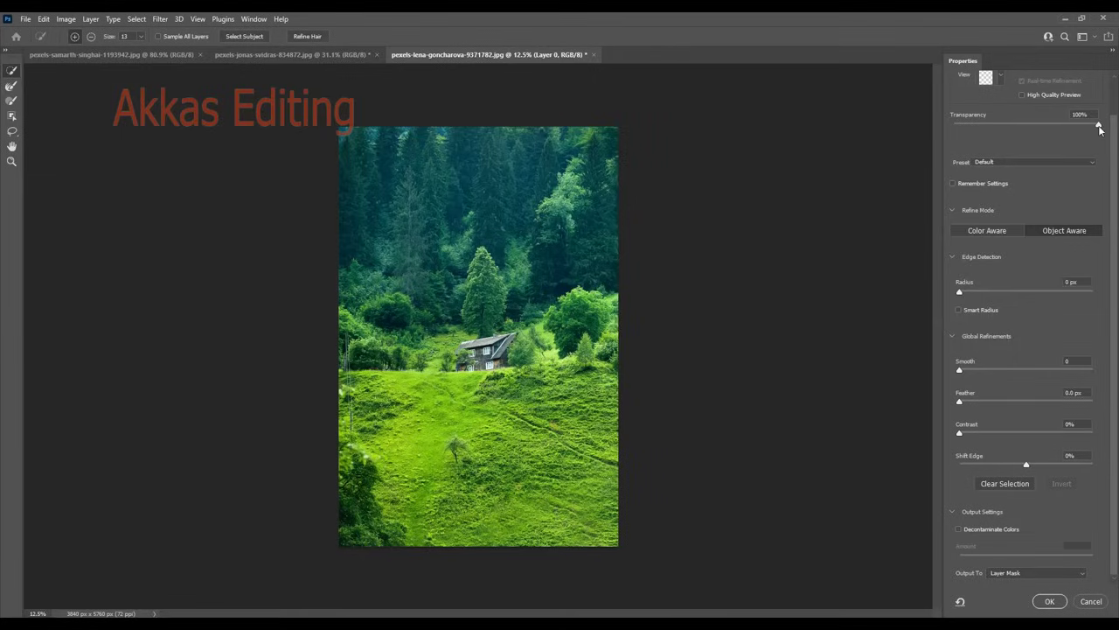
drag(1091, 127, 1032, 138)
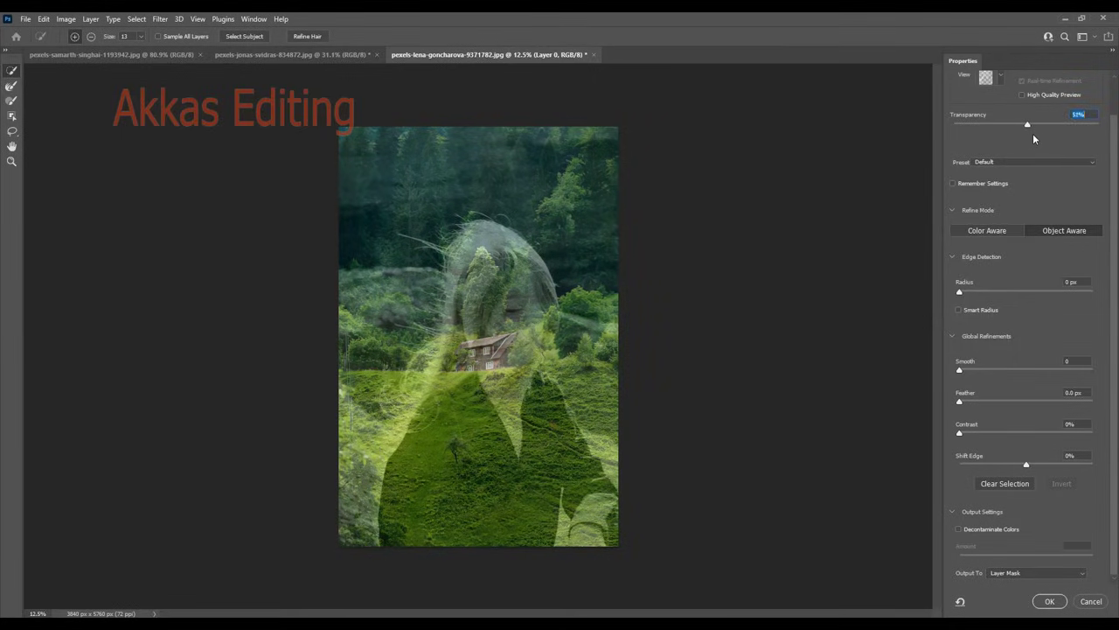
click(997, 76)
click(999, 80)
click(969, 150)
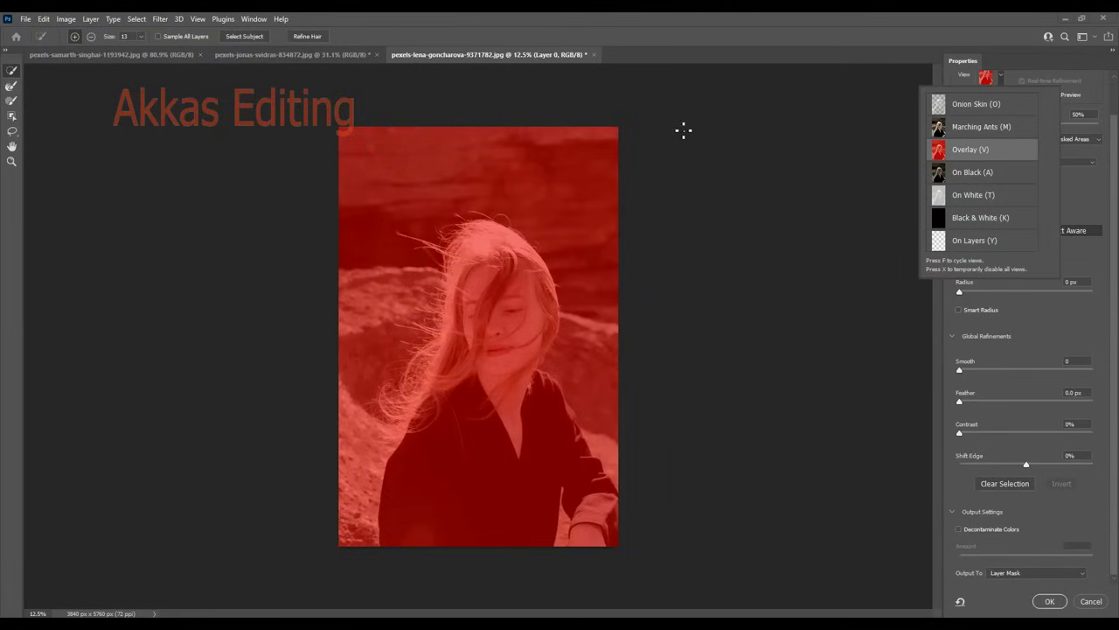
- Switch the Select and Mask preview back to Onion Skin view
click(737, 171)
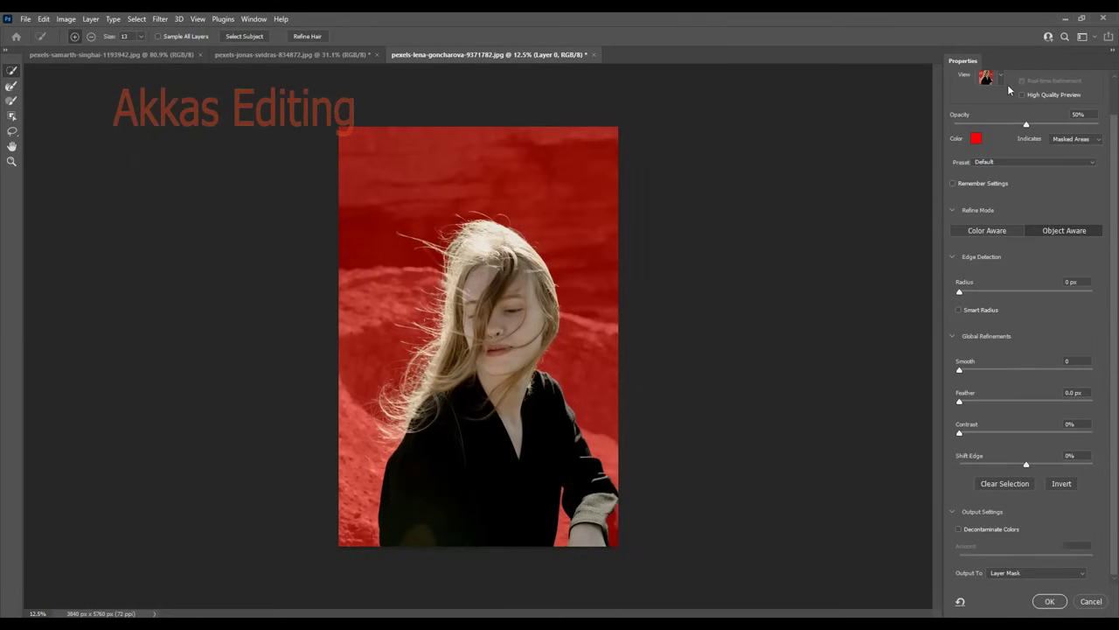
click(1002, 79)
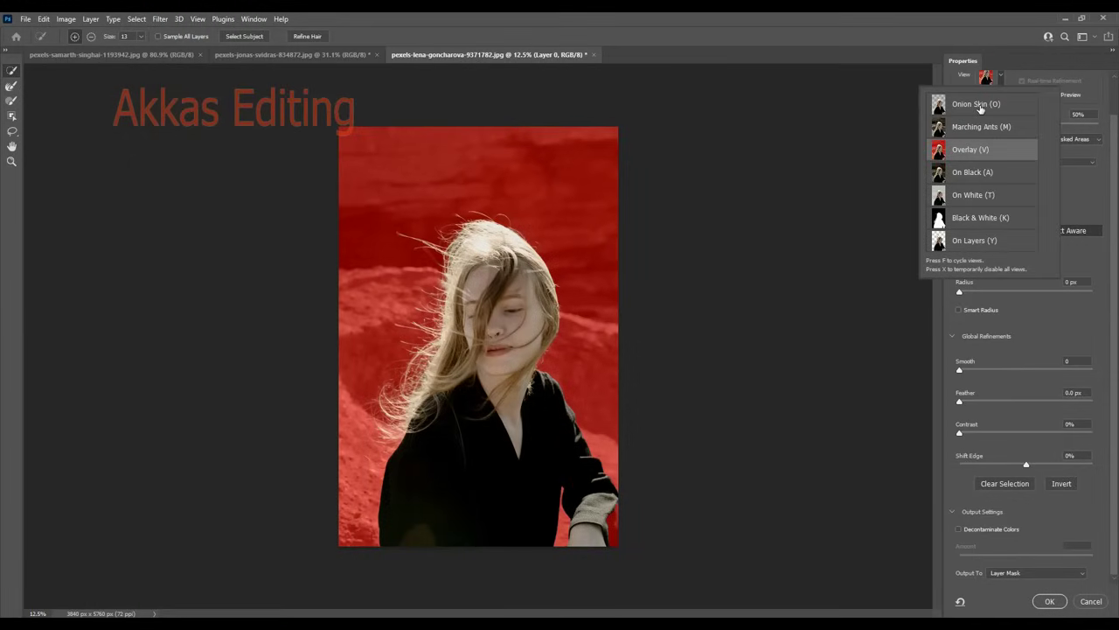
click(977, 105)
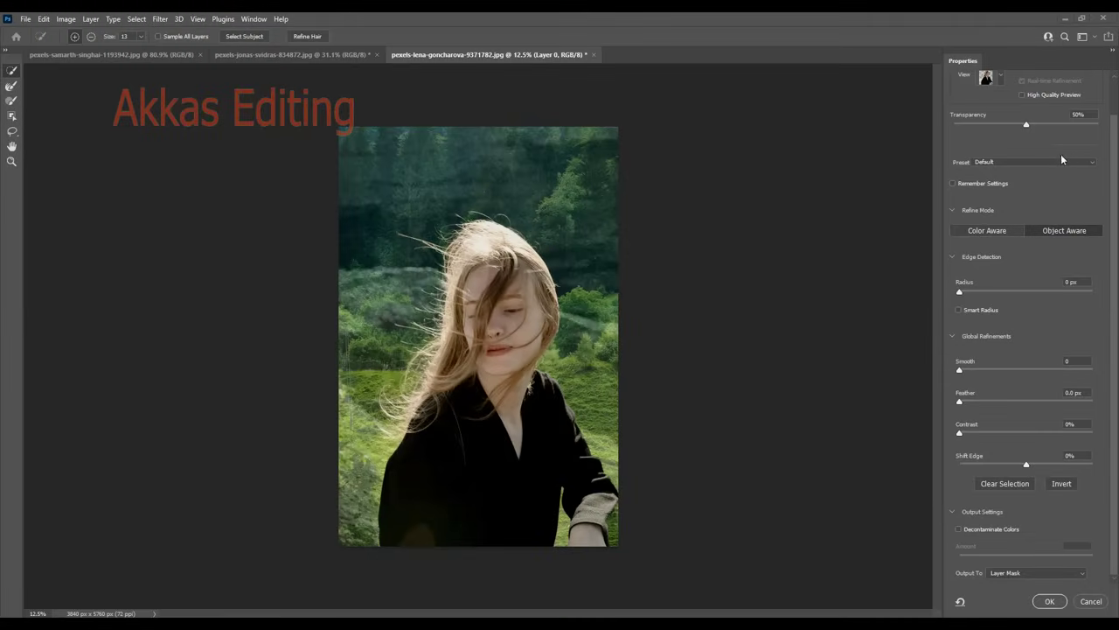
- Set Transparency to 90% and output the refined selection as a Layer Mask
drag(1027, 126, 1099, 134)
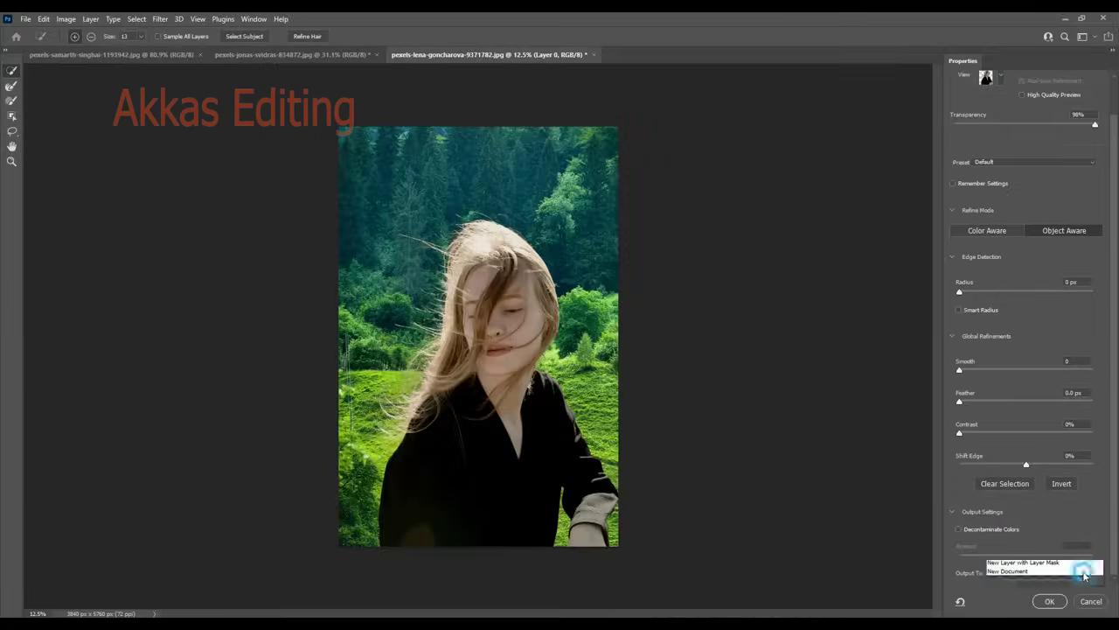
click(1091, 579)
click(1071, 570)
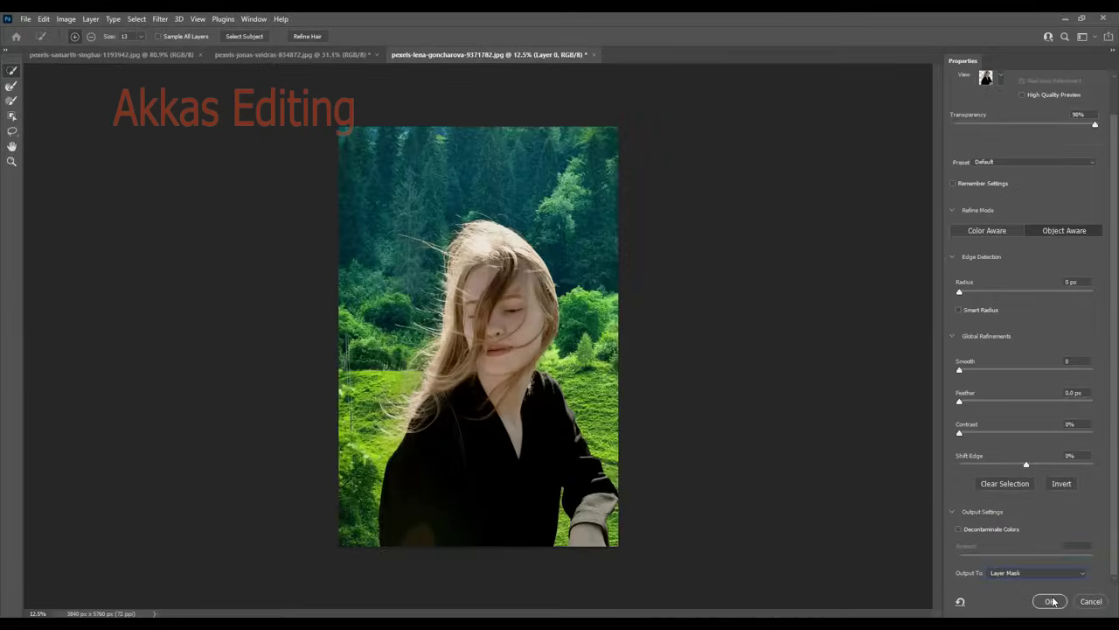
click(1056, 600)
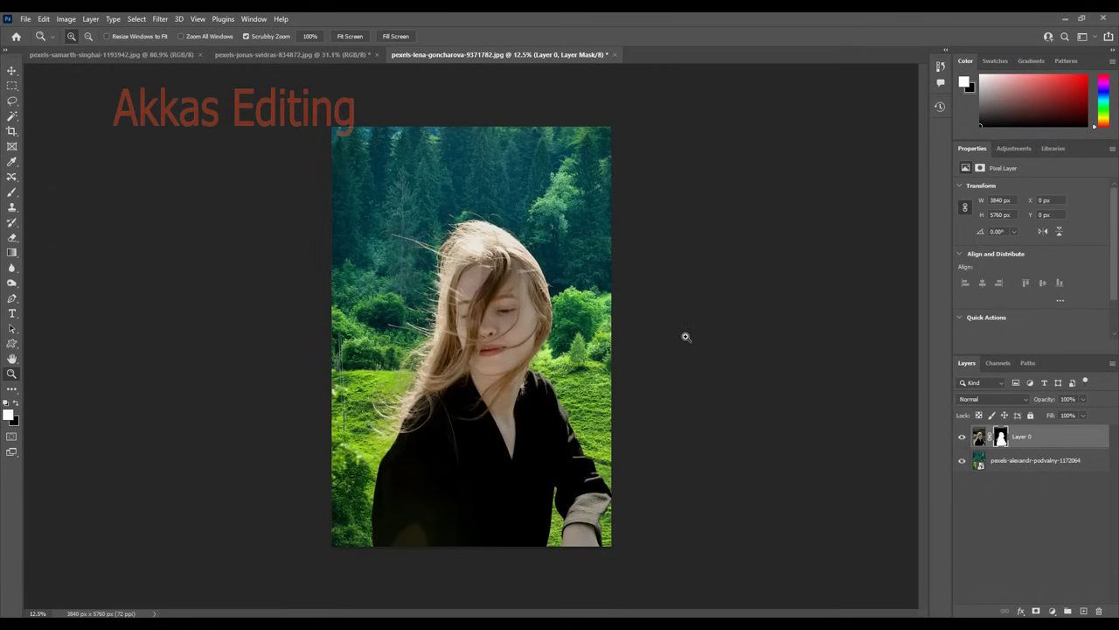
- Delete the forest layer and open pexels-chris-406142.jpg from Downloads as a new document
mouse_move(480, 328)
mouse_down()
mouse_move(501, 304)
mouse_move(517, 312)
mouse_up()
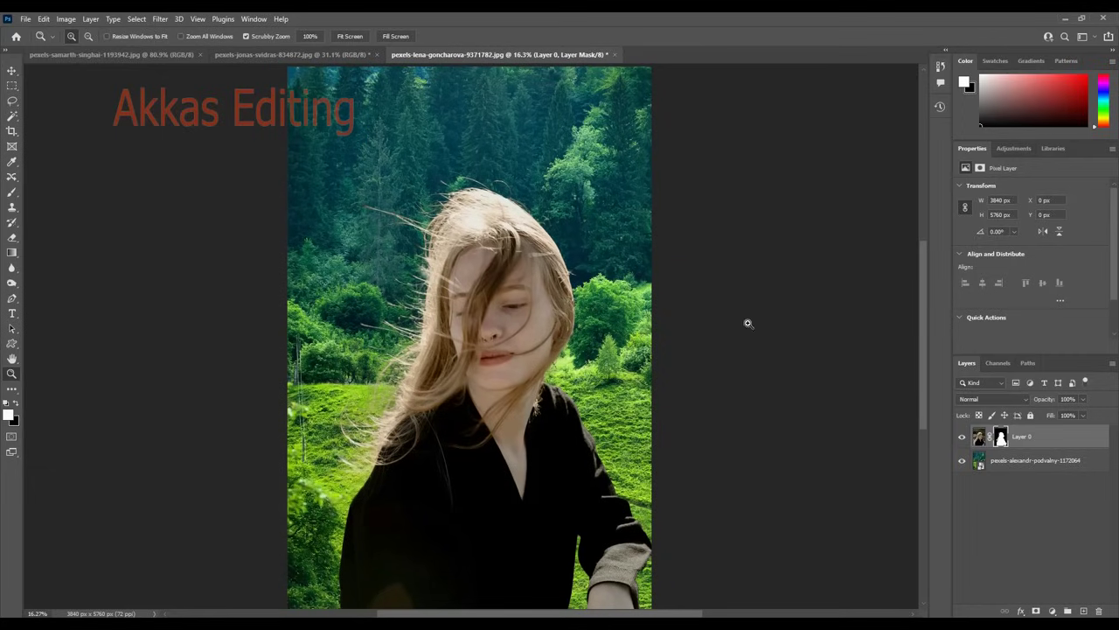
drag(1012, 463, 1099, 610)
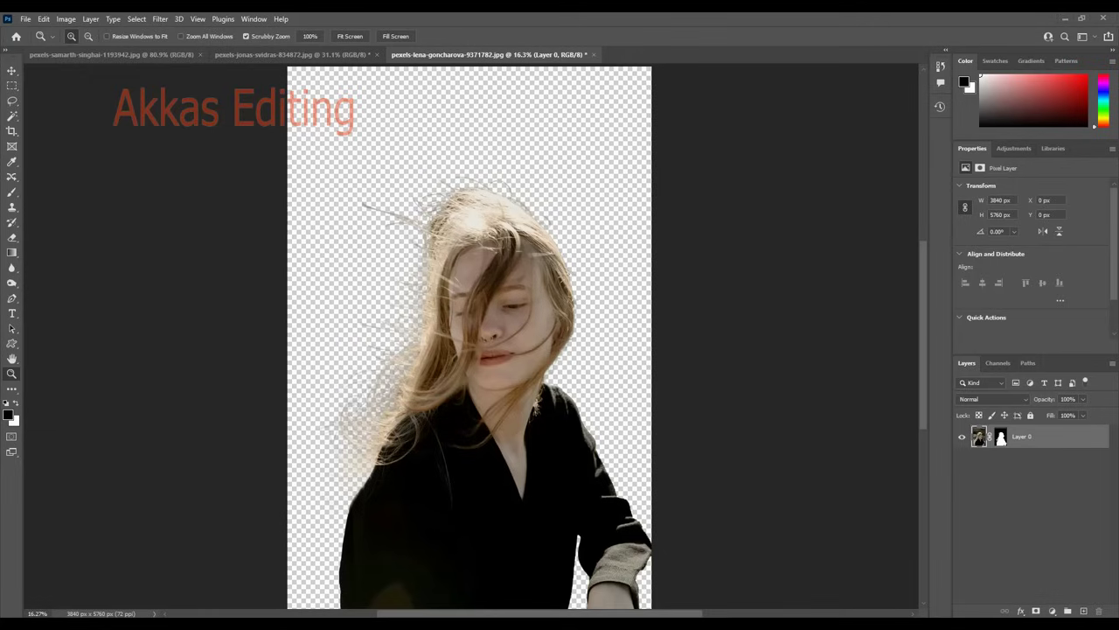
key(alt+Tab)
drag(457, 293, 1058, 498)
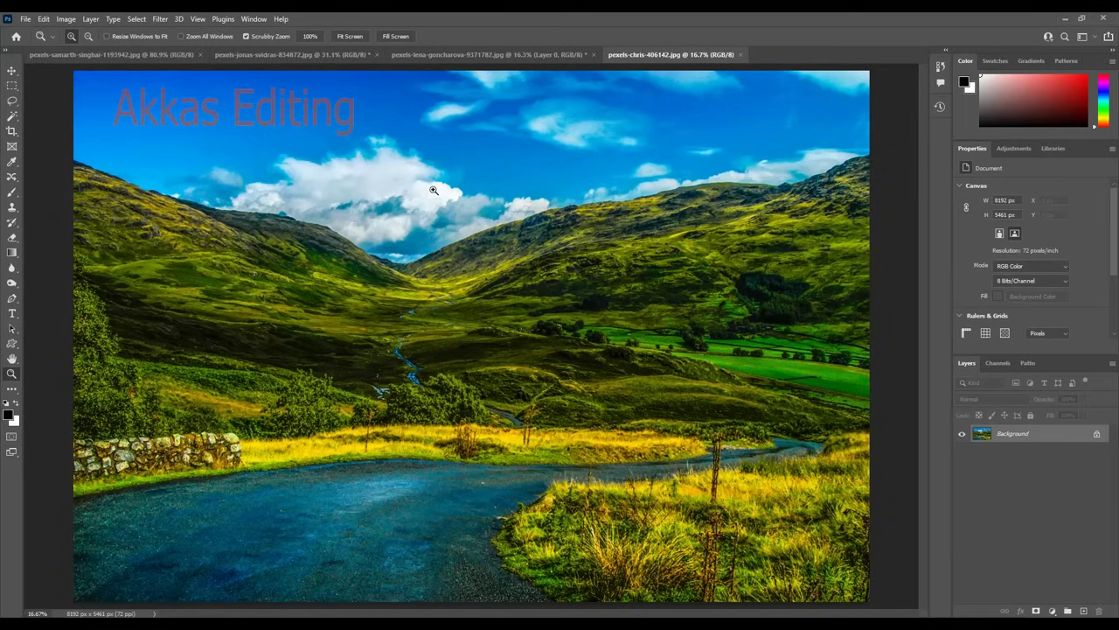
- Drag the valley photo into the girl's document and scale it up to cover the canvas
click(12, 70)
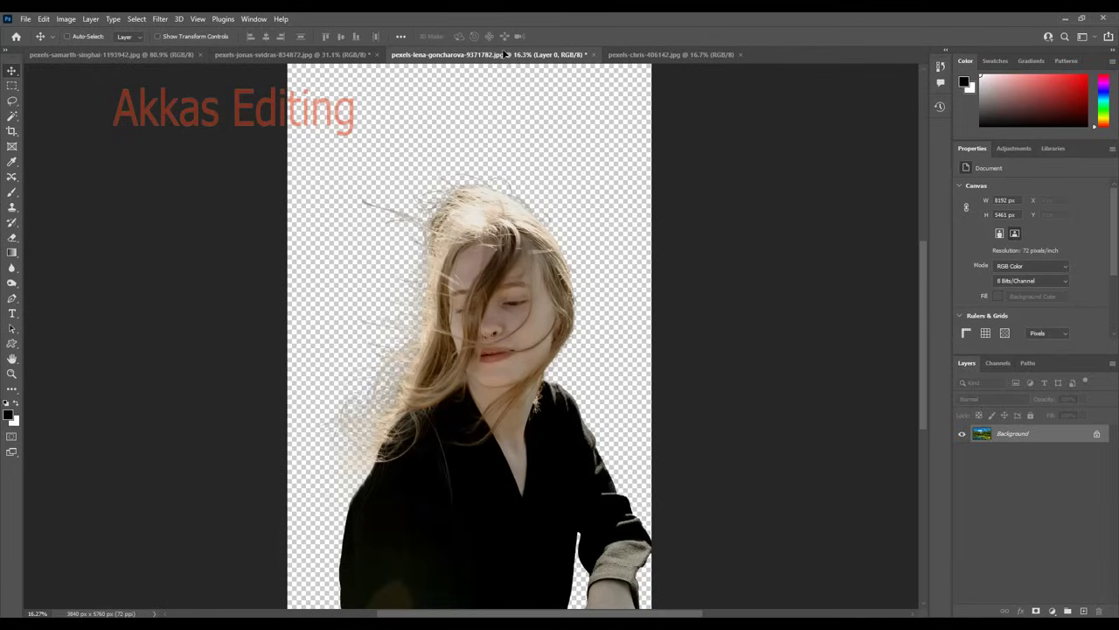
drag(540, 116, 521, 166)
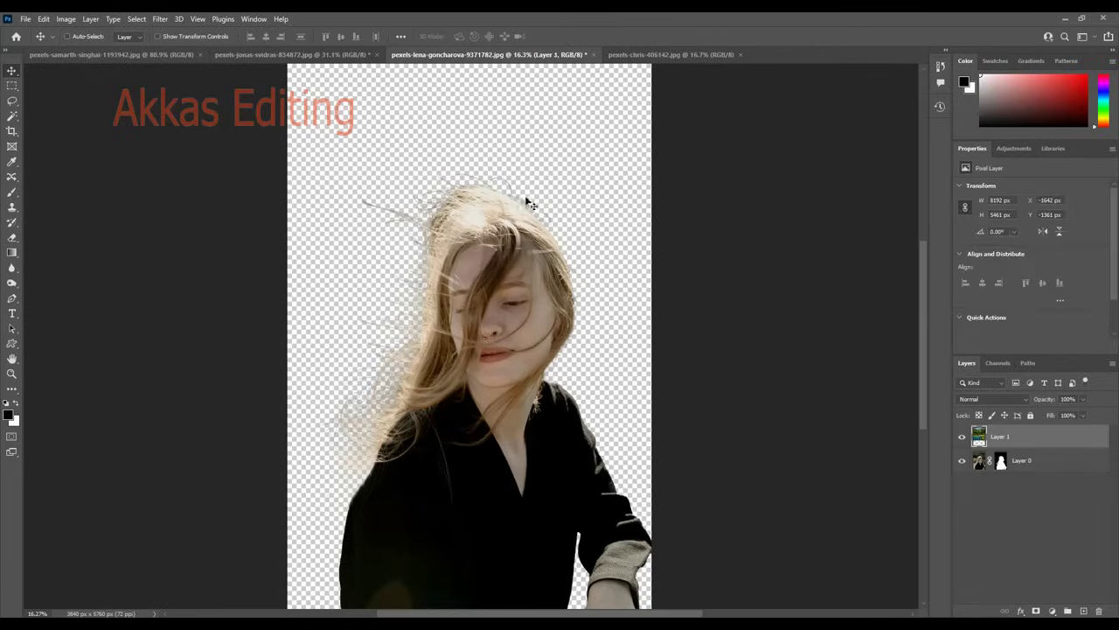
key(ctrl+minus)
key(ctrl+minus)
key(ctrl+minus)
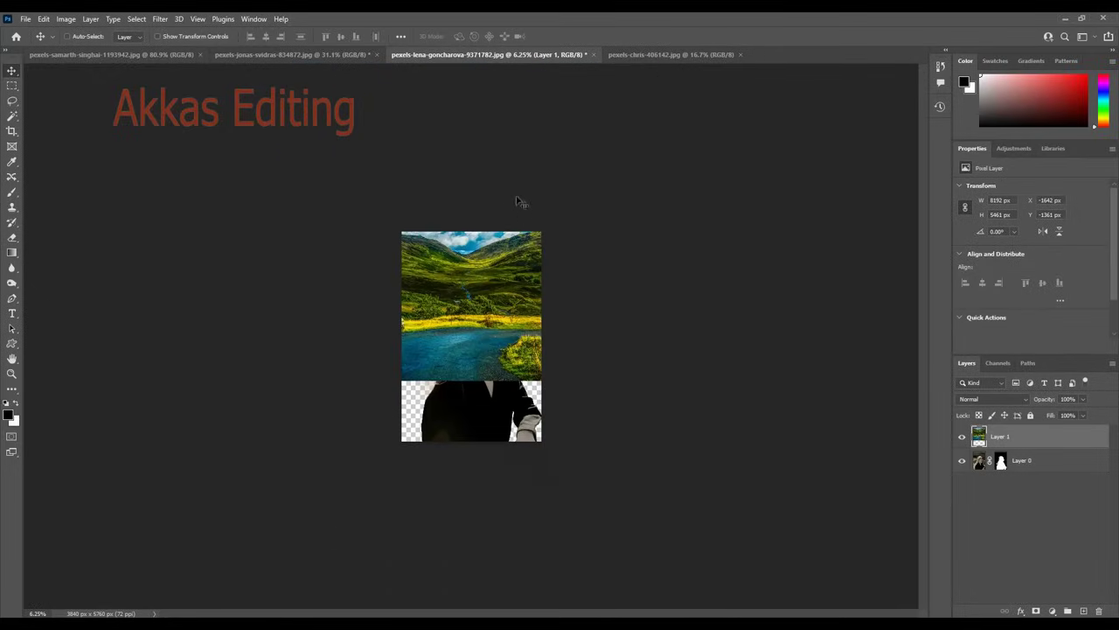
key(ctrl+t)
mouse_move(523, 253)
mouse_down()
mouse_move(521, 278)
mouse_move(515, 253)
mouse_up()
drag(635, 374, 758, 429)
double_click(541, 321)
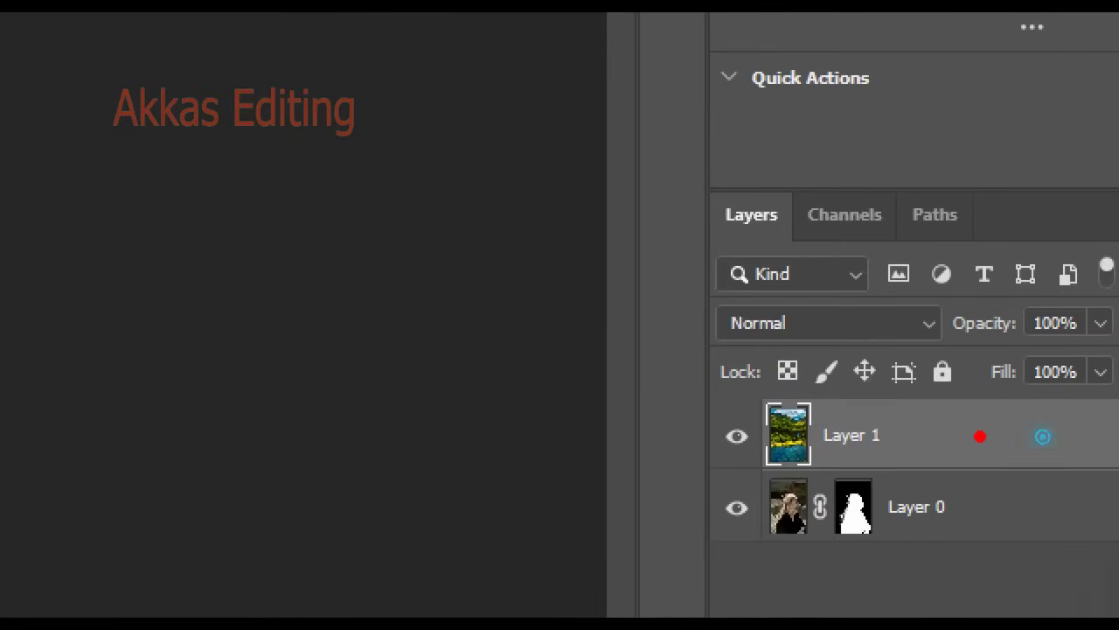
- Reorder the layers so the valley's Layer 1 sits beneath the girl's Layer 0
click(1035, 434)
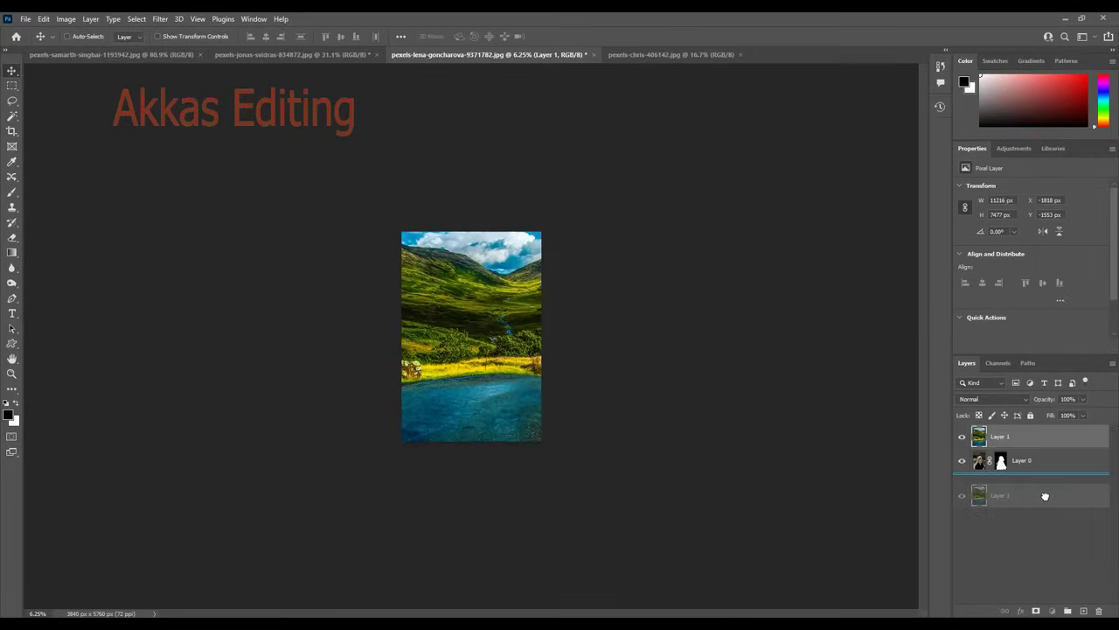
drag(1041, 435, 1036, 481)
key(ctrl+plus)
key(ctrl+plus)
key(ctrl+plus)
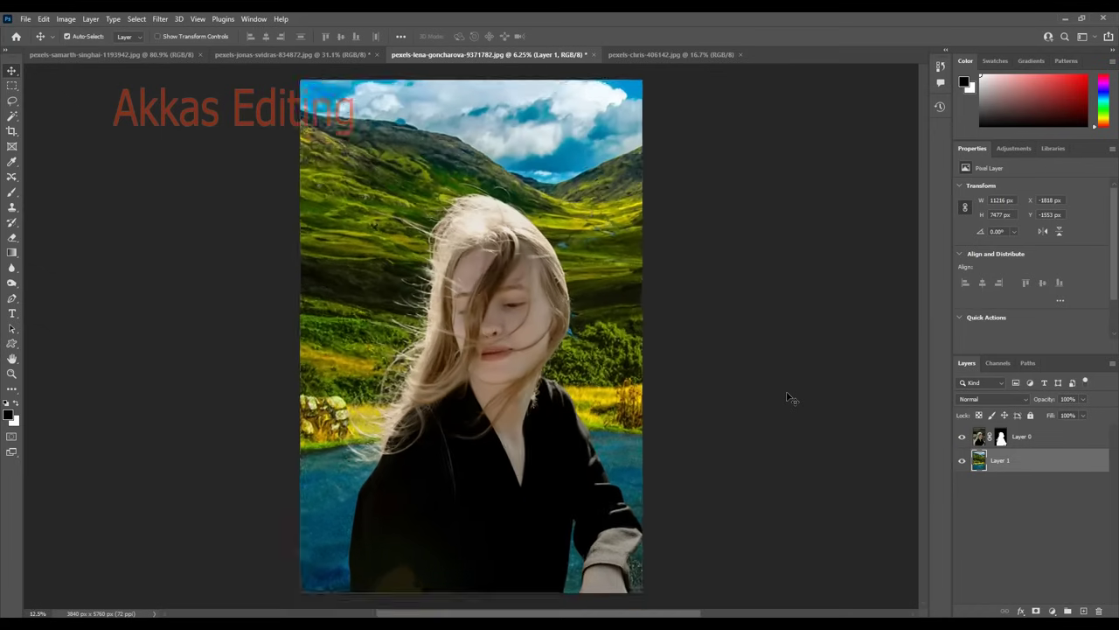